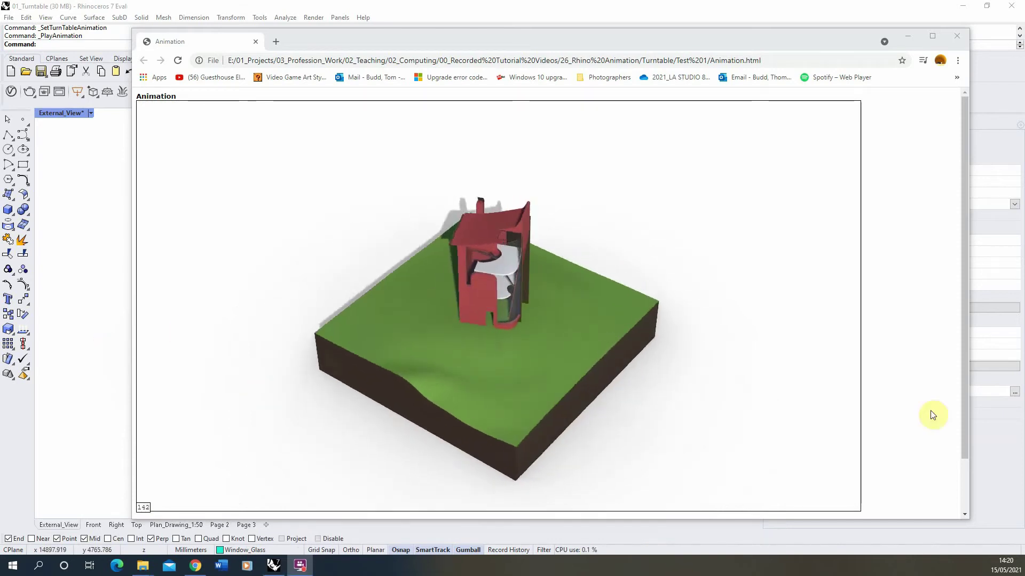
Close the animation preview, orbit around the red tower, and show the Render Tools toolbar
{"action": "left_click", "coordinate": [957, 36]}
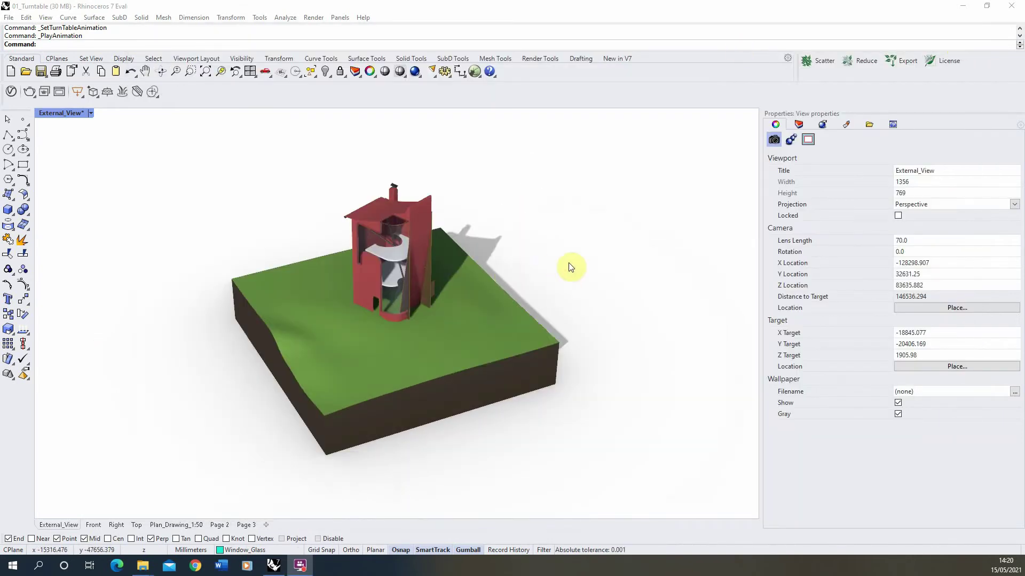
{"action": "right_click_drag", "start_coordinate": [568, 263], "coordinate": [496, 250]}
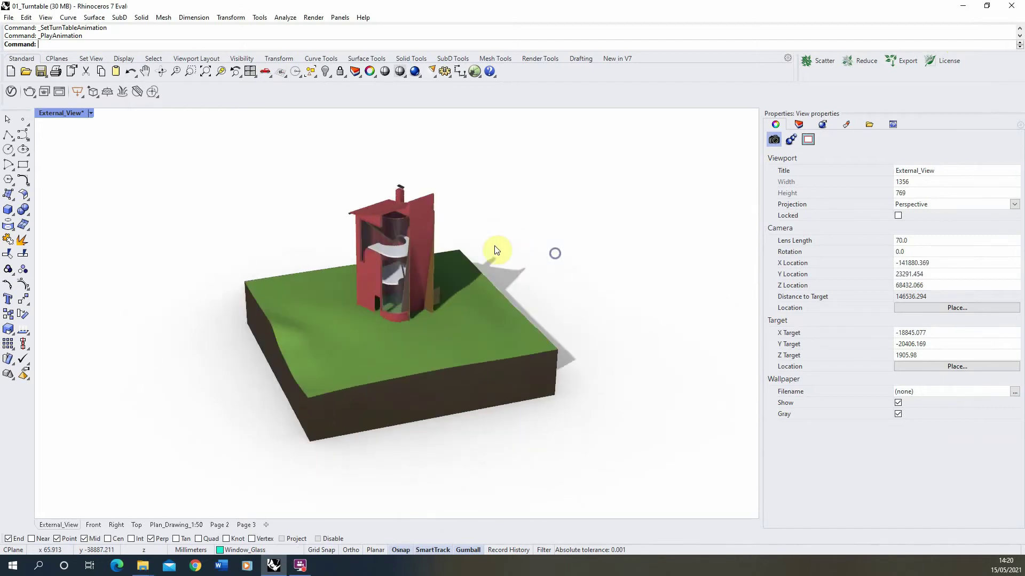
{"action": "right_click_drag", "start_coordinate": [374, 244], "coordinate": [401, 274]}
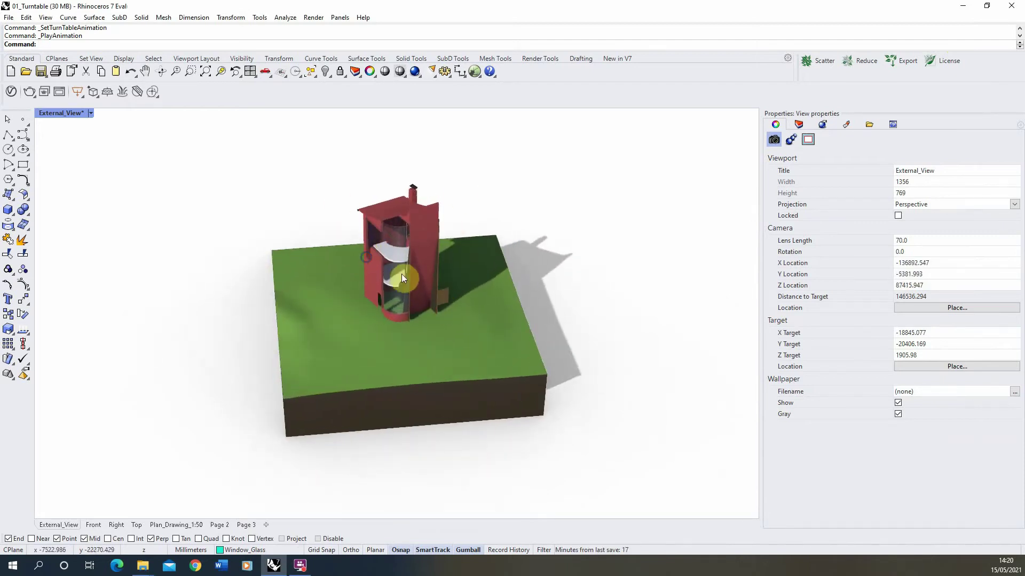
{"action": "right_click_drag", "start_coordinate": [533, 341], "coordinate": [623, 105]}
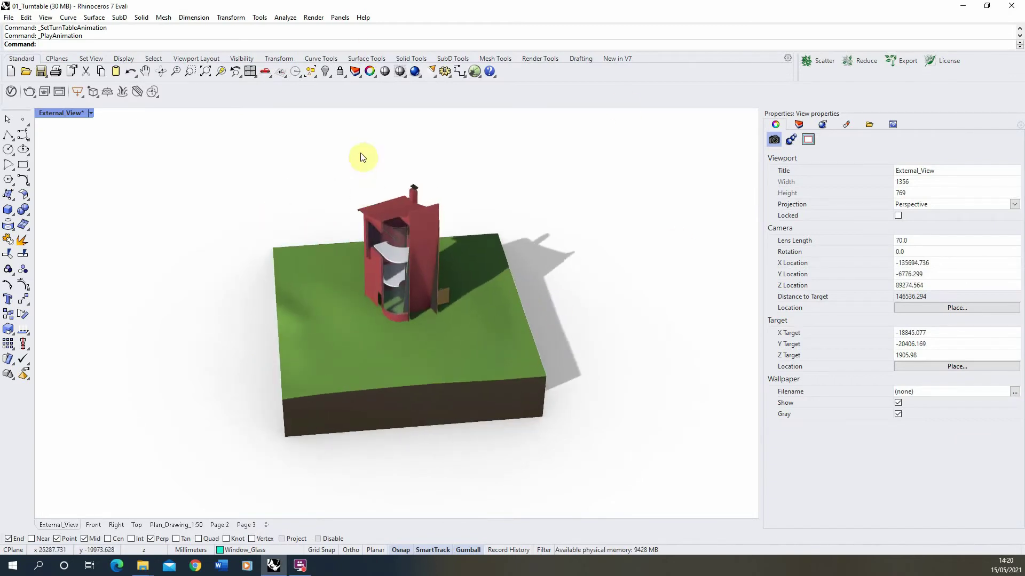
{"action": "left_click", "coordinate": [538, 58]}
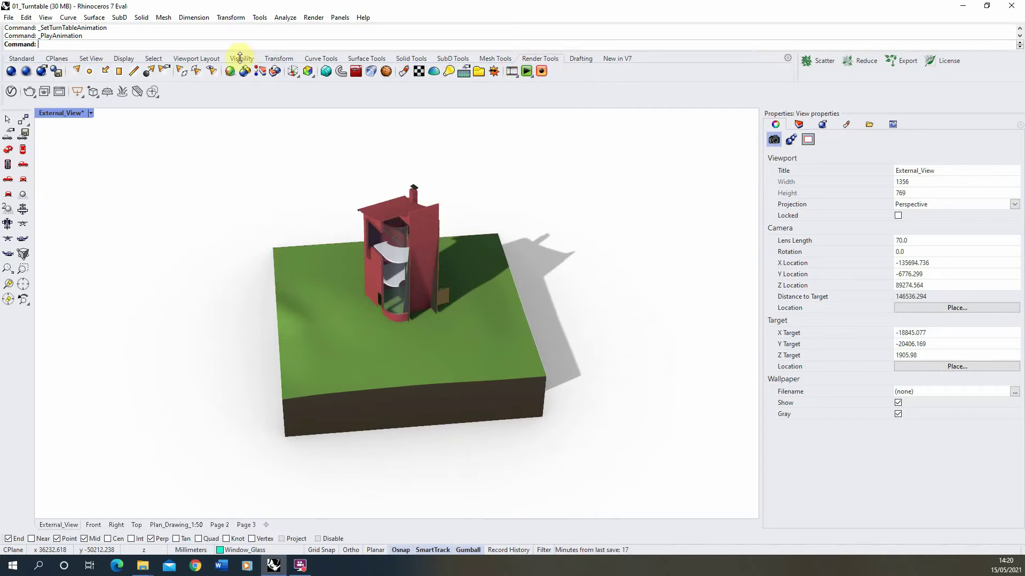
Turn on the Animation toolbar from the default toolbar layout
{"action": "left_click", "coordinate": [260, 17]}
{"action": "left_click", "coordinate": [290, 159]}
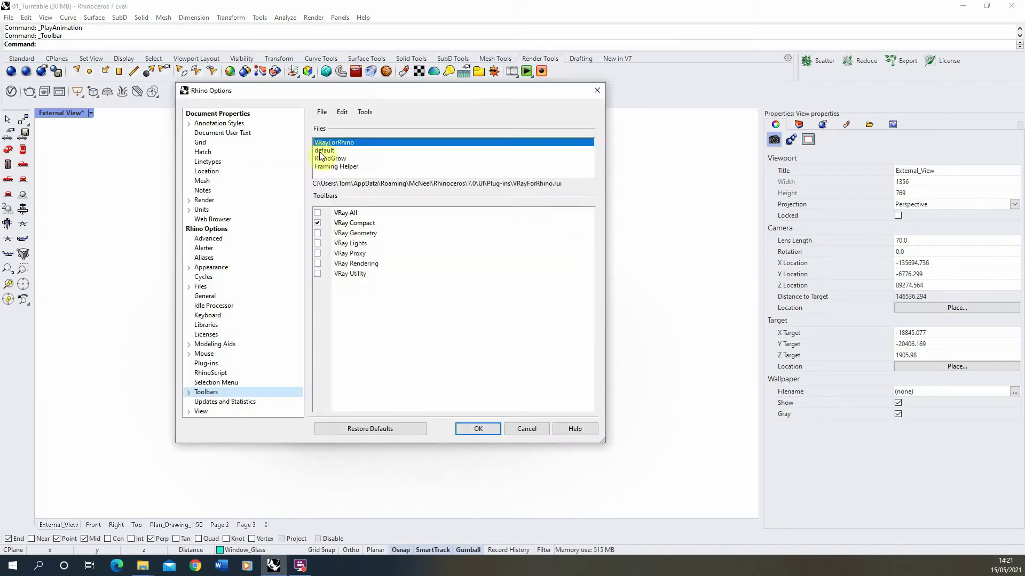
{"action": "left_click", "coordinate": [323, 150]}
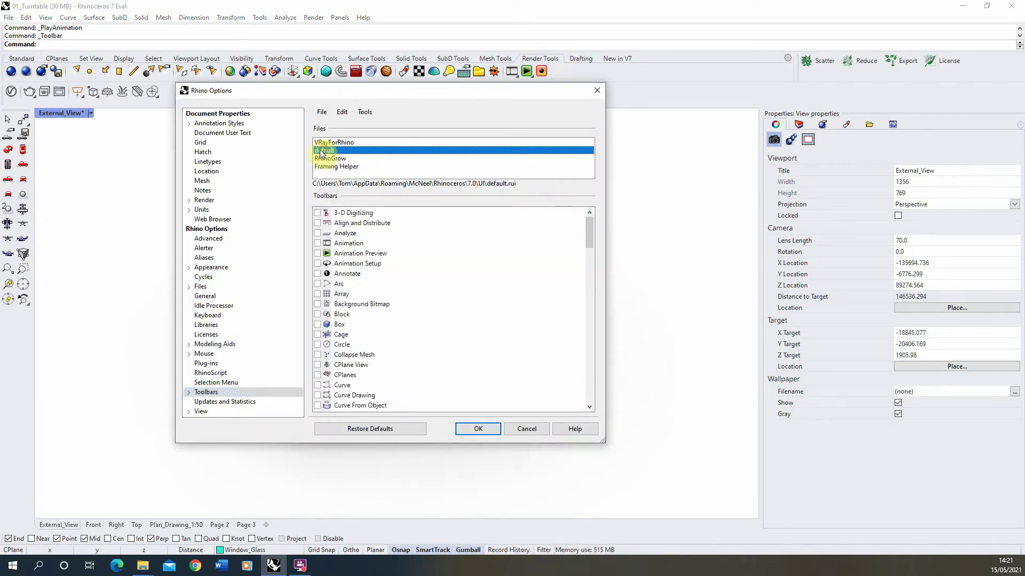
{"action": "left_click", "coordinate": [317, 244]}
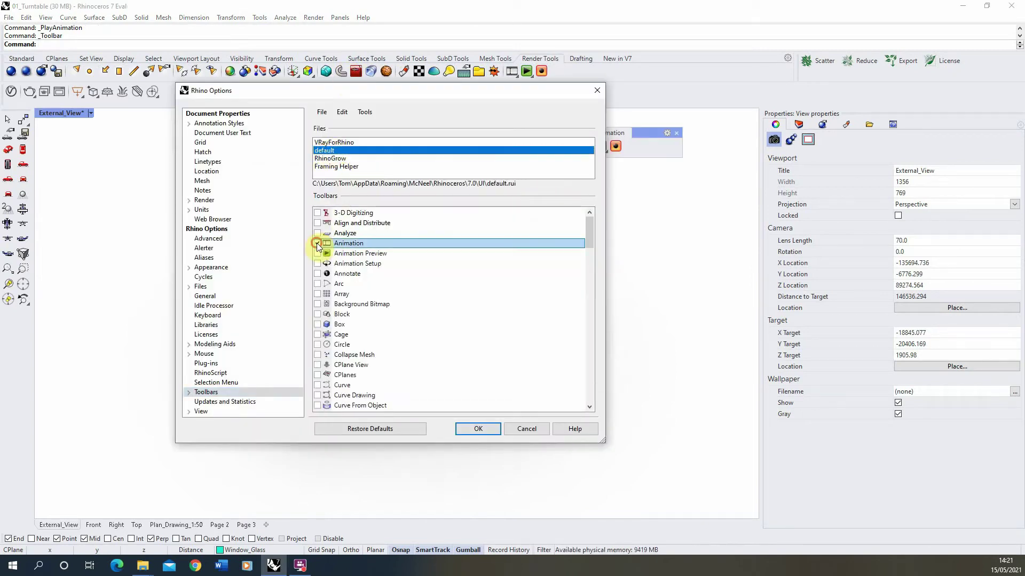
{"action": "left_click", "coordinate": [478, 428]}
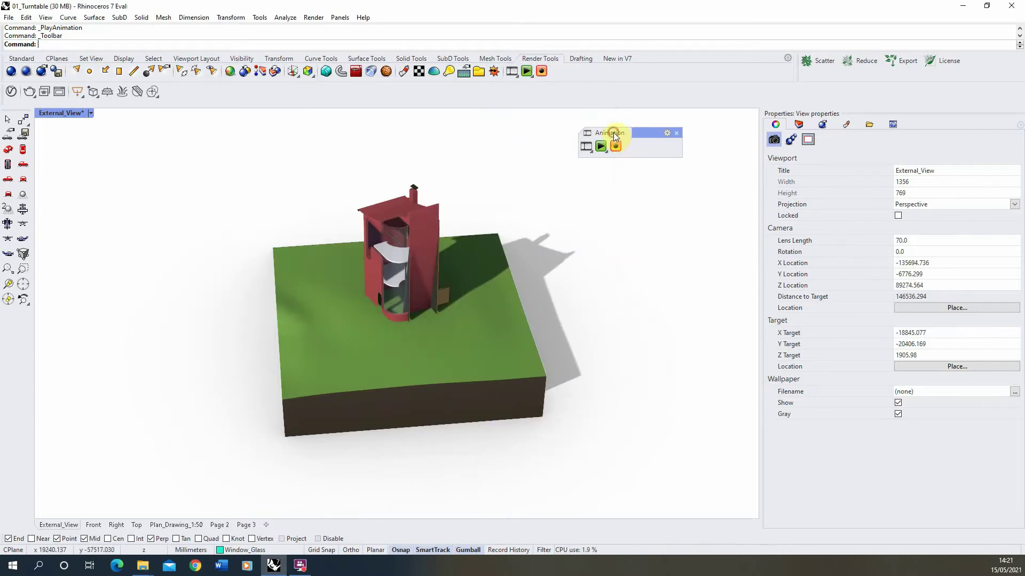
Tear off the animation setup flyout as a floating Animation Setup palette, then orbit the view
{"action": "left_click", "coordinate": [589, 152]}
{"action": "left_click_drag", "start_coordinate": [595, 156], "coordinate": [596, 174]}
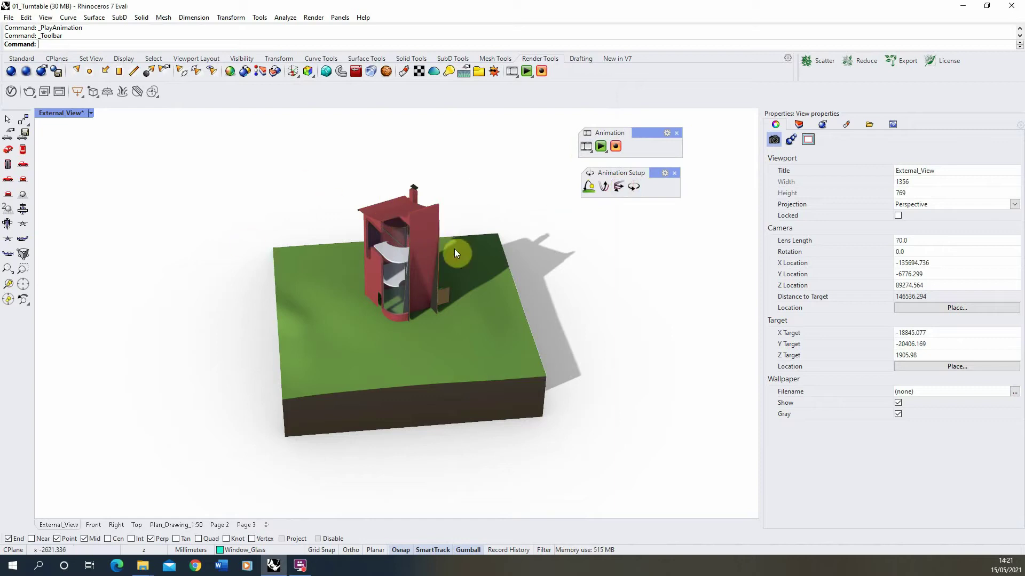
{"action": "right_click_drag", "start_coordinate": [455, 253], "coordinate": [380, 235]}
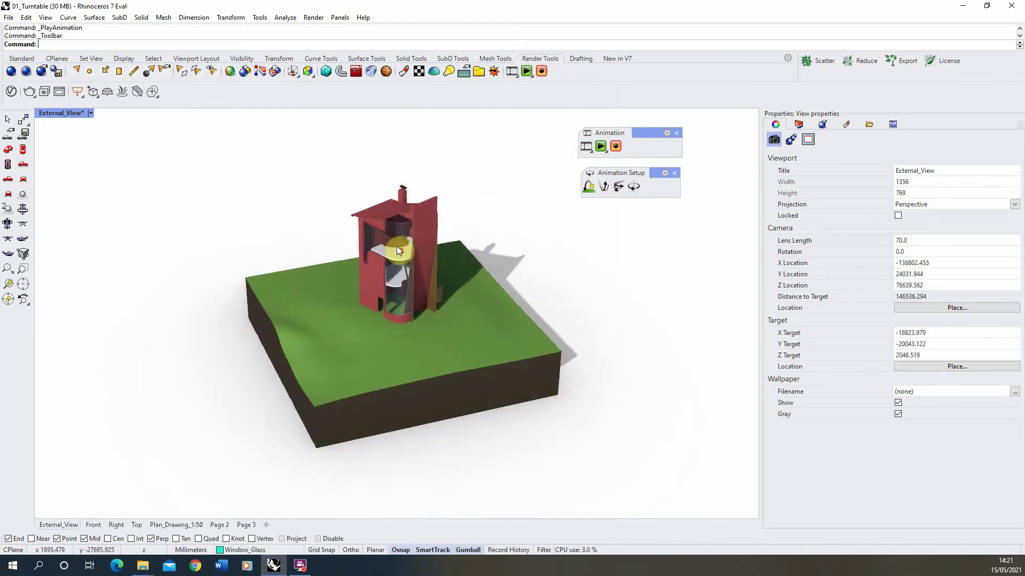
Open the 360° turntable setup and check 150 frames, Clockwise direction and jpg file type
{"action": "left_click", "coordinate": [634, 186]}
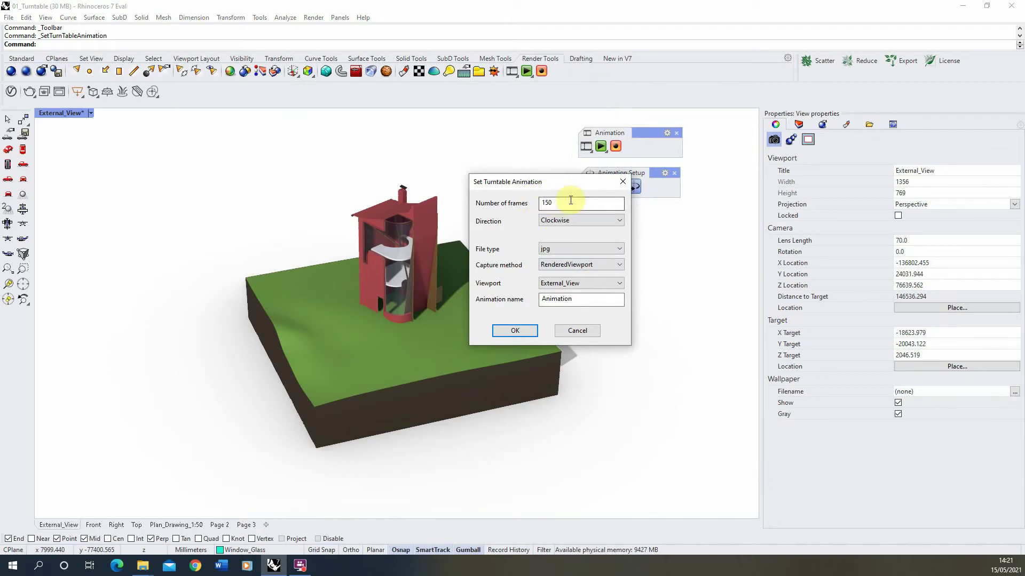
{"action": "left_click_drag", "start_coordinate": [565, 201], "coordinate": [532, 202]}
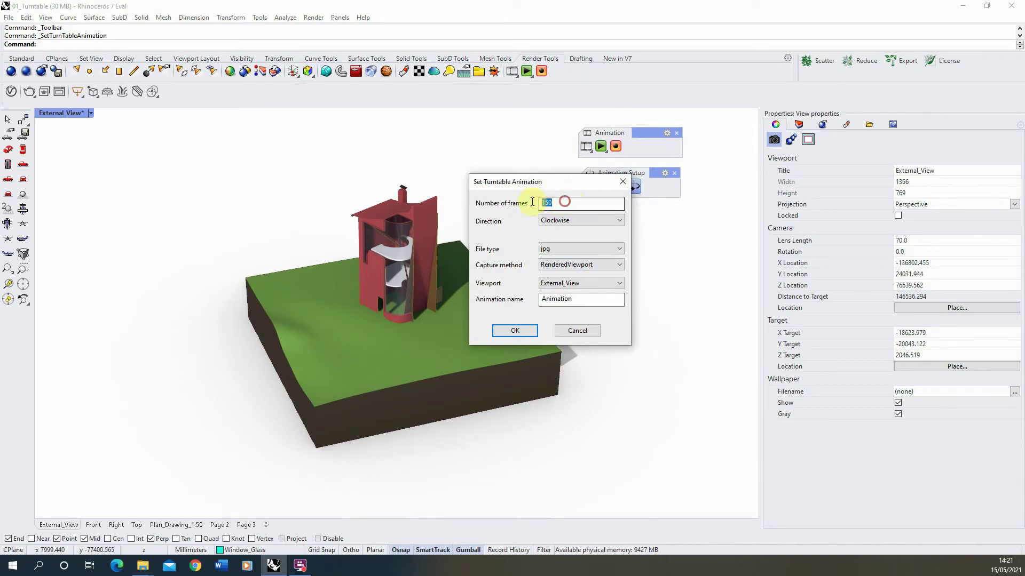
{"action": "left_click", "coordinate": [572, 221]}
{"action": "left_click", "coordinate": [576, 221]}
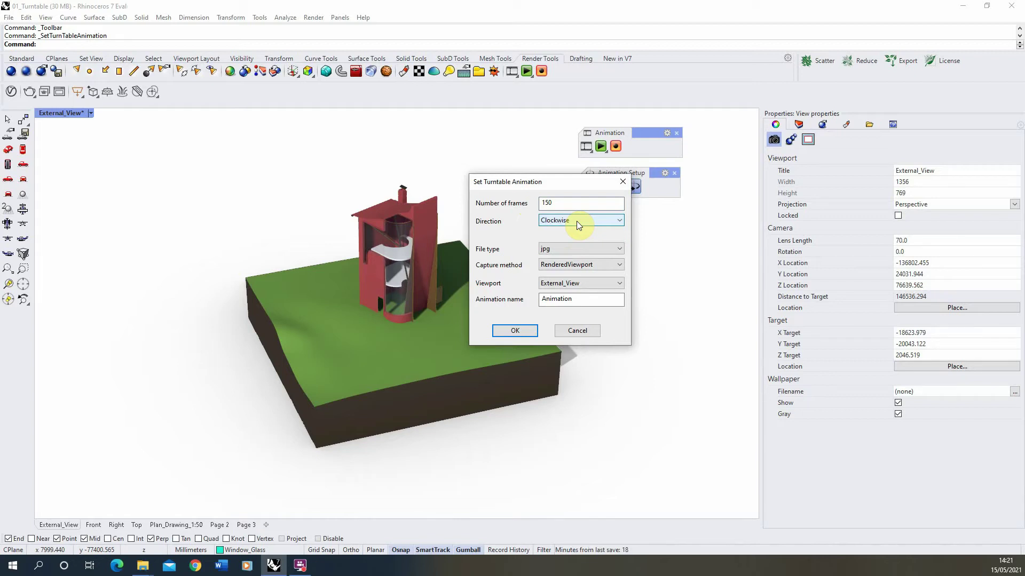
{"action": "left_click", "coordinate": [565, 249]}
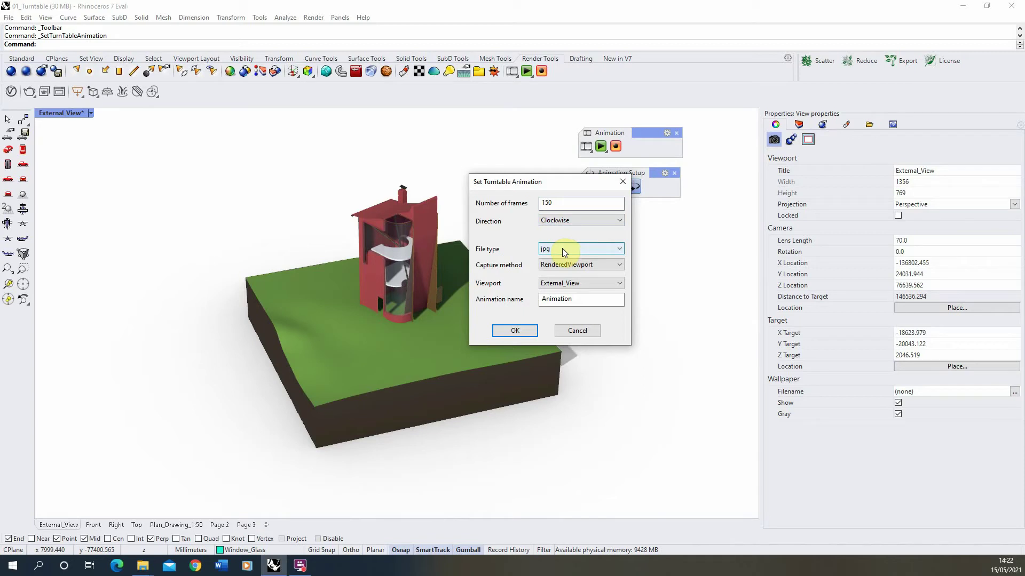
{"action": "left_click", "coordinate": [562, 248]}
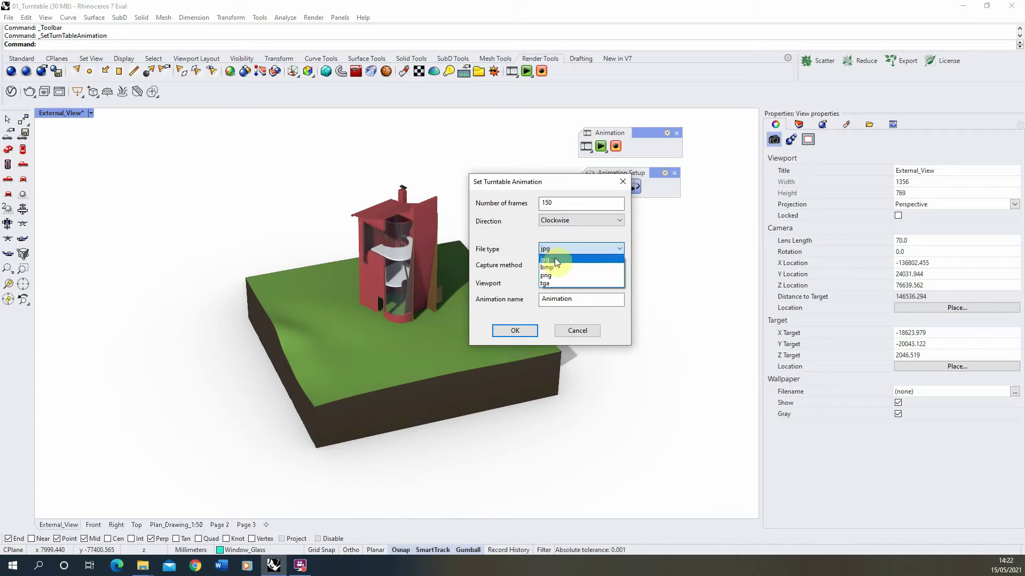
{"action": "left_click", "coordinate": [551, 260]}
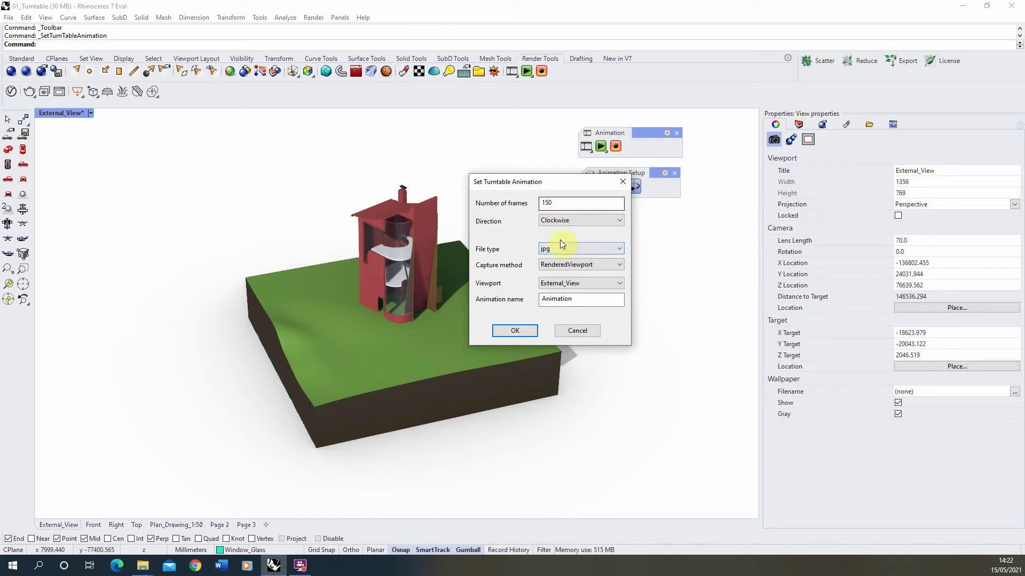
{"action": "double_click", "coordinate": [551, 203]}
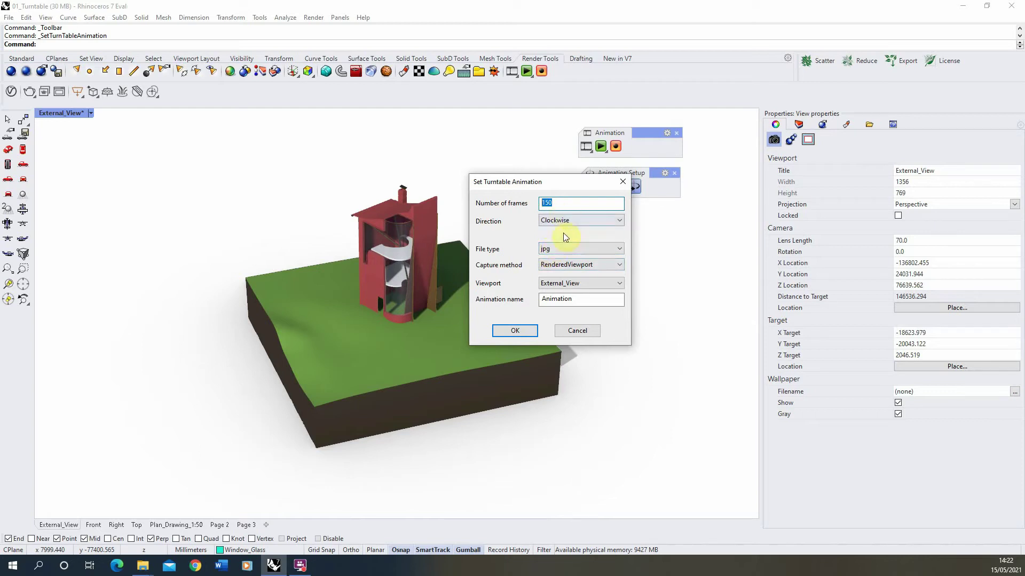
{"action": "left_click", "coordinate": [563, 203]}
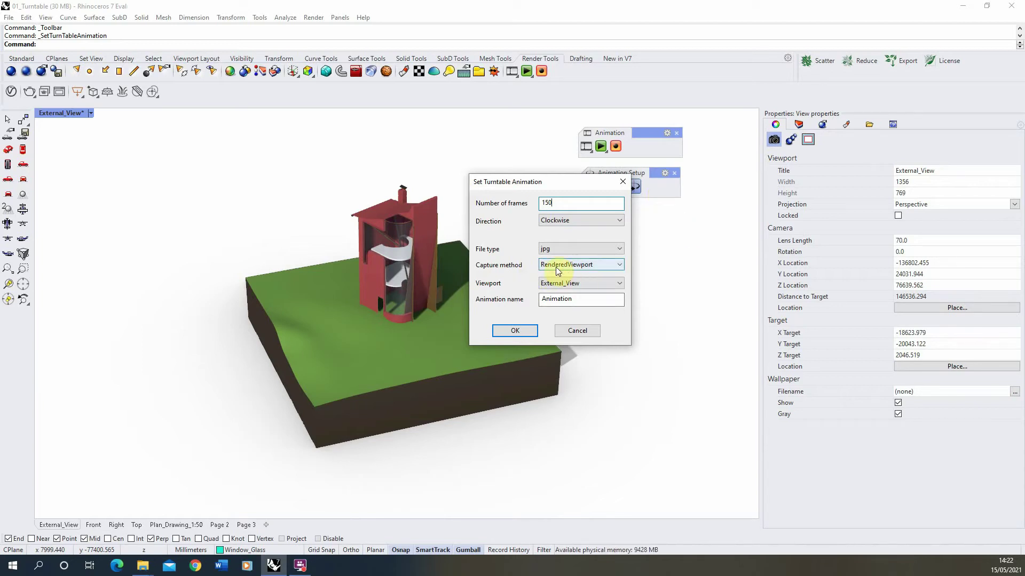
{"action": "left_click", "coordinate": [578, 266]}
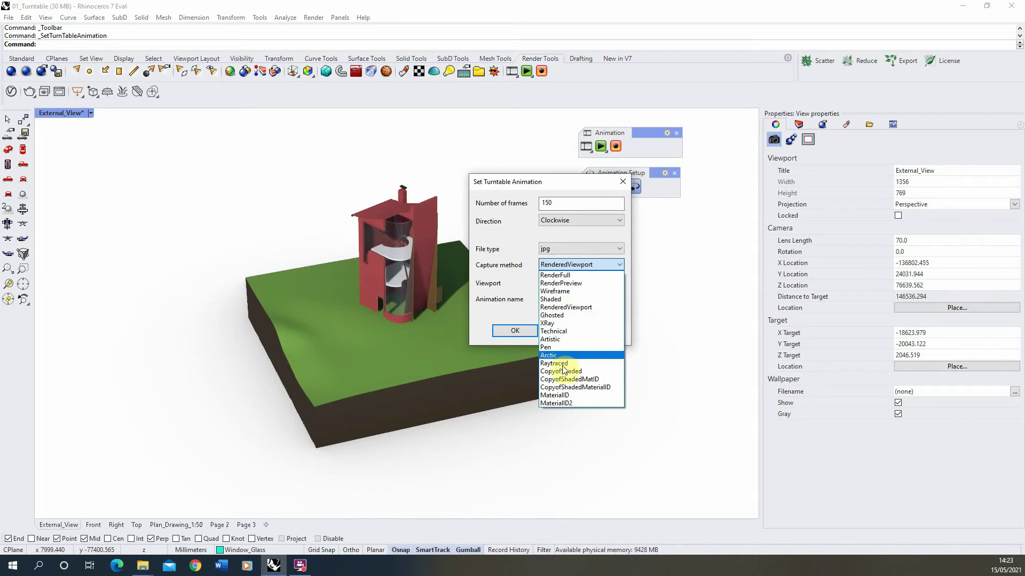
{"action": "left_click", "coordinate": [571, 307]}
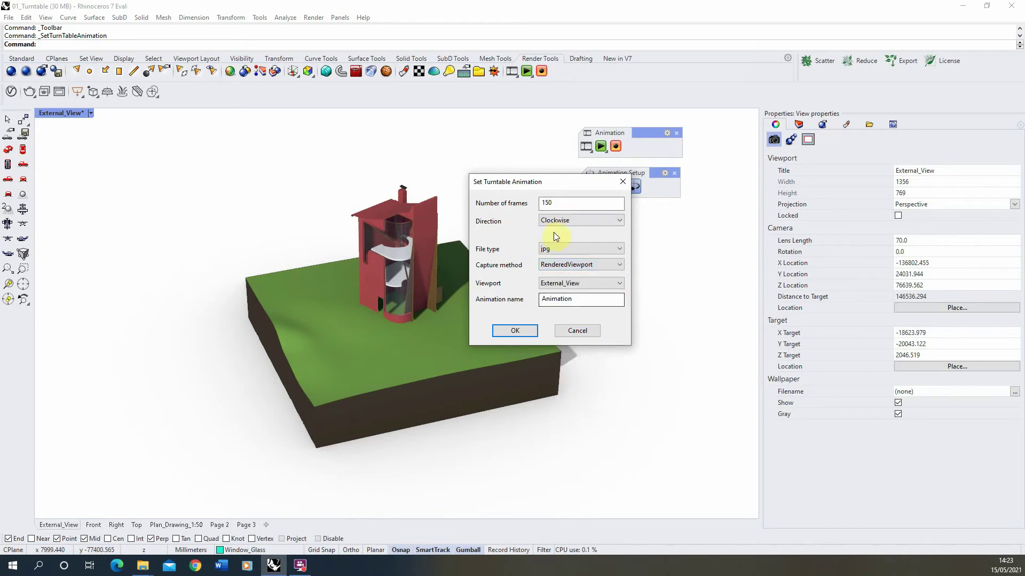
{"action": "double_click", "coordinate": [558, 299]}
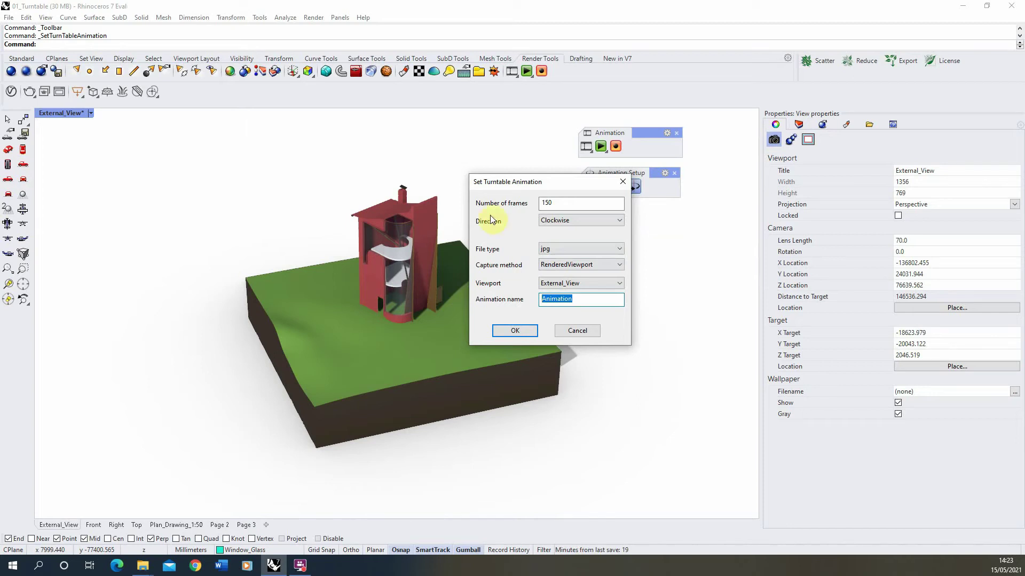
Accept the turntable settings and play the spinning tower preview twice
{"action": "left_click", "coordinate": [509, 331]}
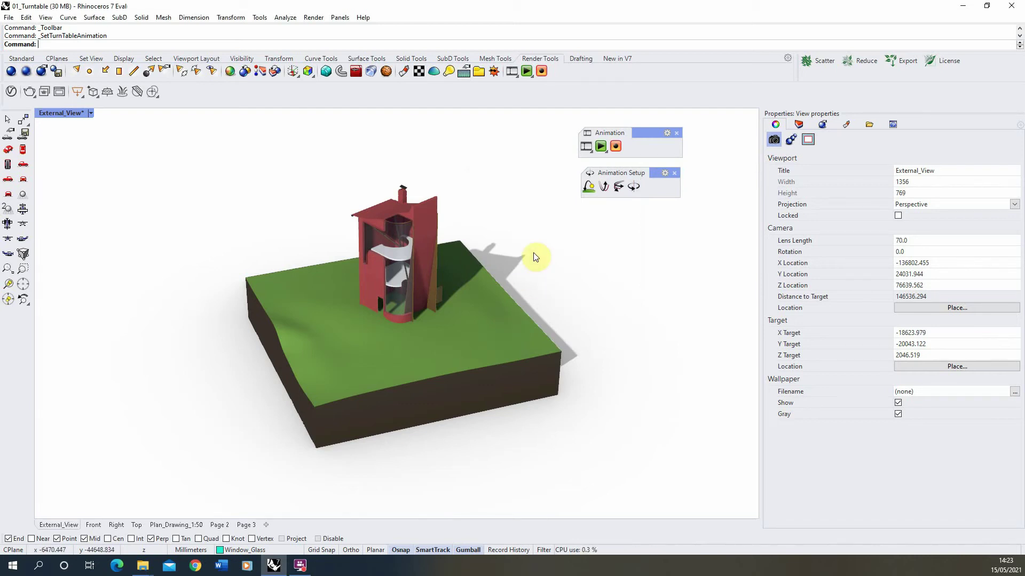
{"action": "left_click", "coordinate": [602, 146]}
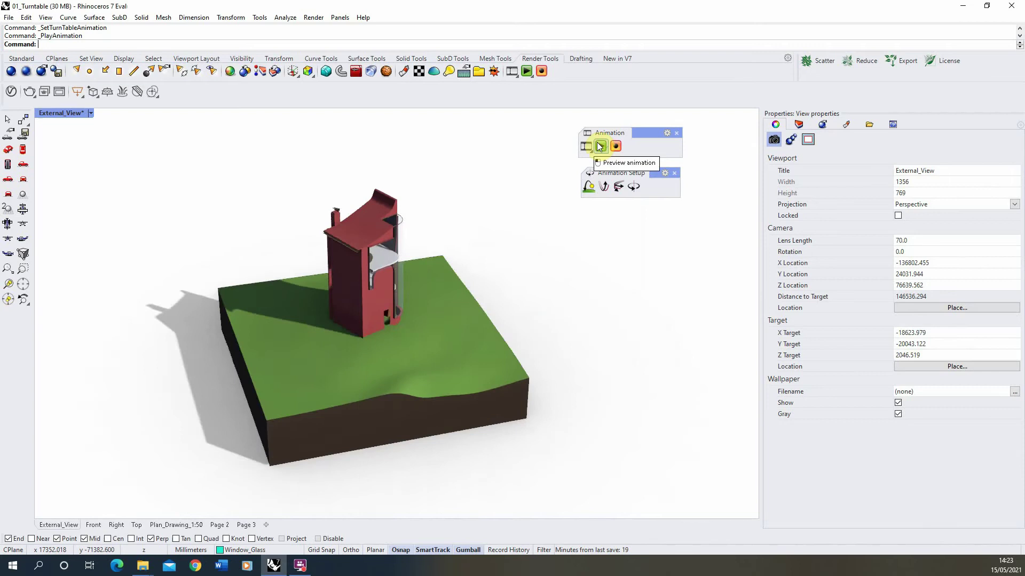
{"action": "left_click", "coordinate": [598, 146]}
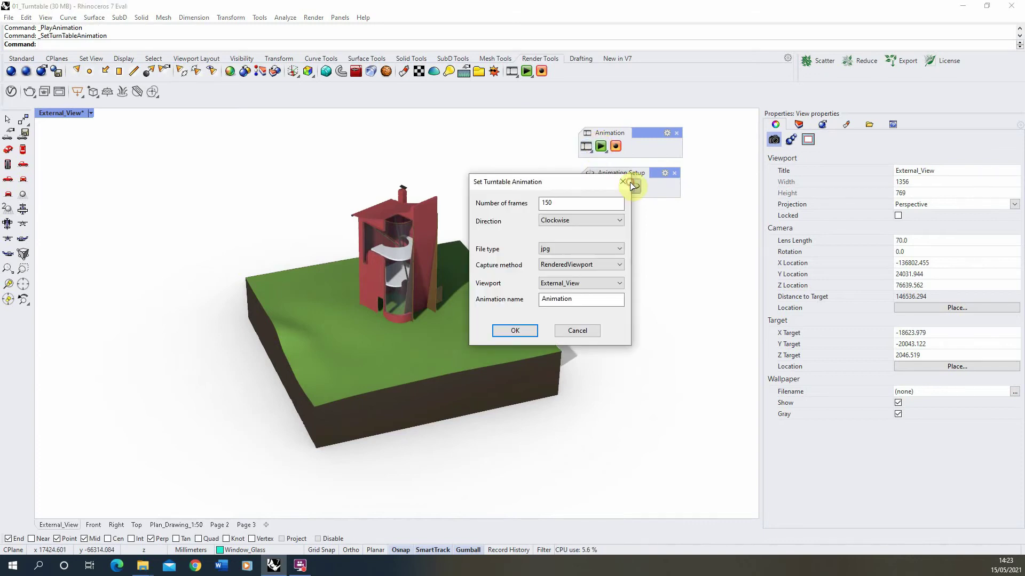
Confirm 150 frames, preview the spin, then reopen and reconfirm the clockwise turntable setup
{"action": "left_click", "coordinate": [563, 203]}
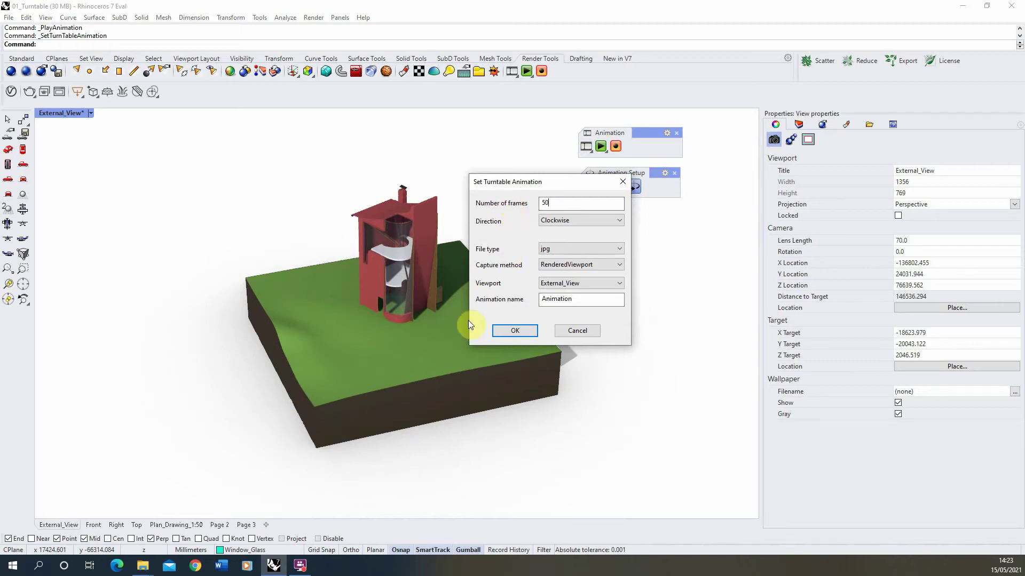
{"action": "left_click", "coordinate": [512, 331]}
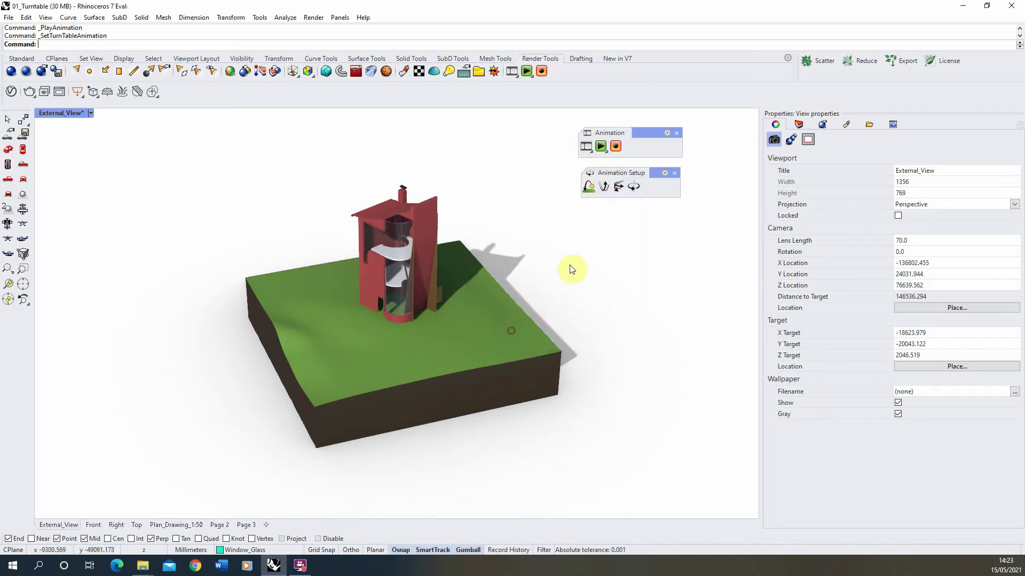
{"action": "left_click", "coordinate": [601, 147]}
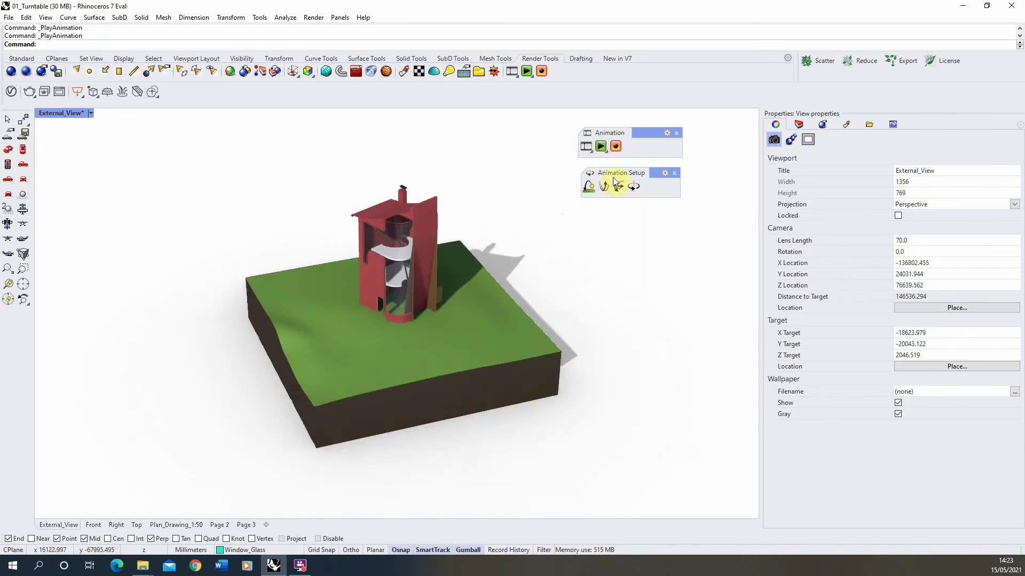
{"action": "left_click", "coordinate": [634, 186]}
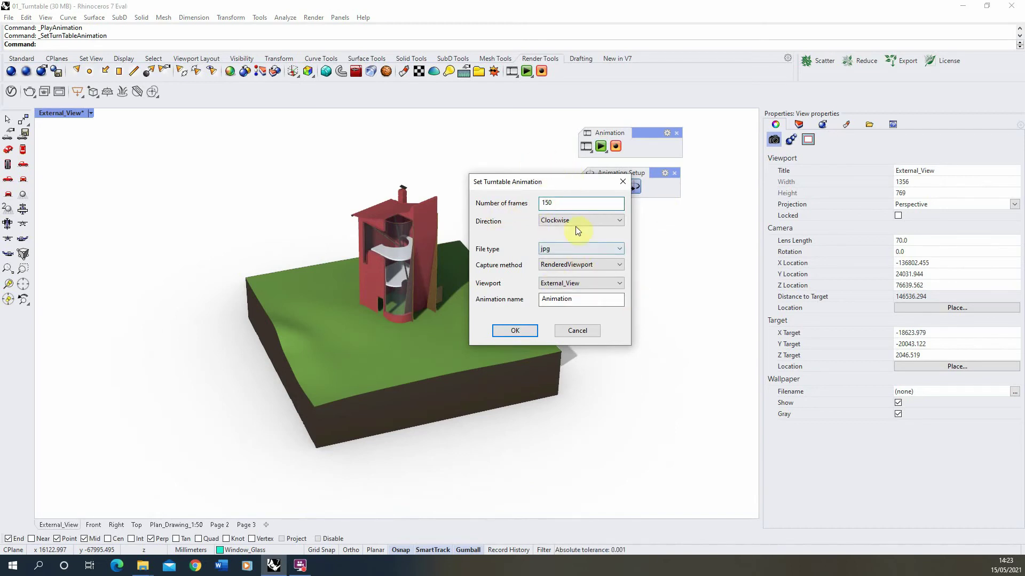
{"action": "left_click", "coordinate": [508, 329]}
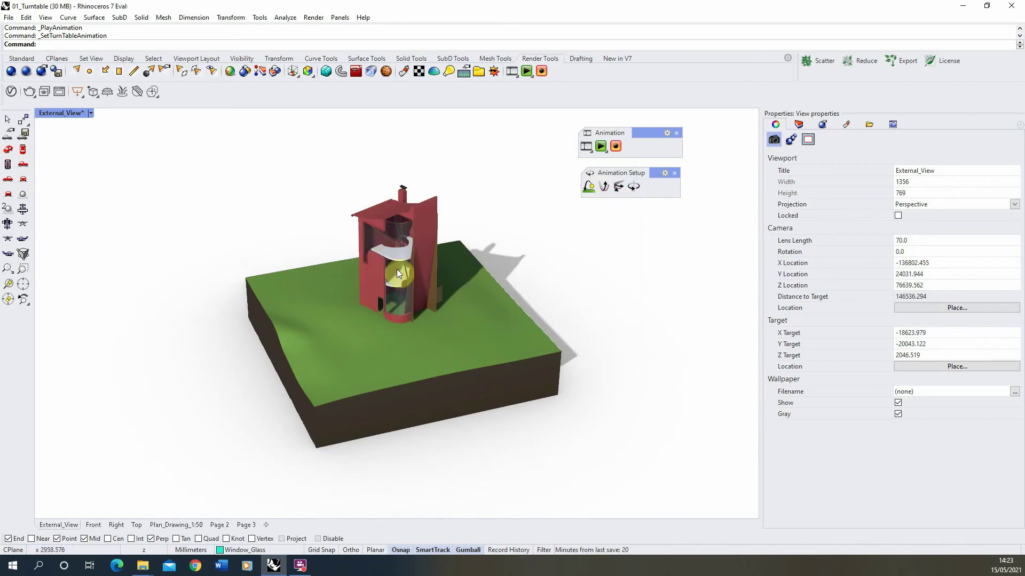
Lower the camera to near eye level, reapply the turntable settings and preview the spin
{"action": "right_click_drag", "start_coordinate": [389, 277], "coordinate": [434, 258]}
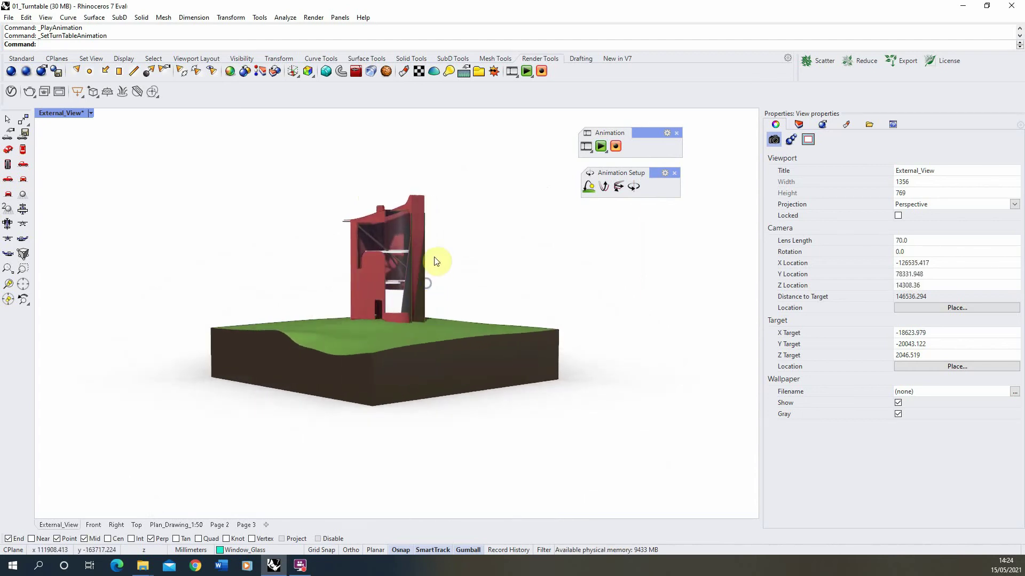
{"action": "left_click", "coordinate": [633, 187]}
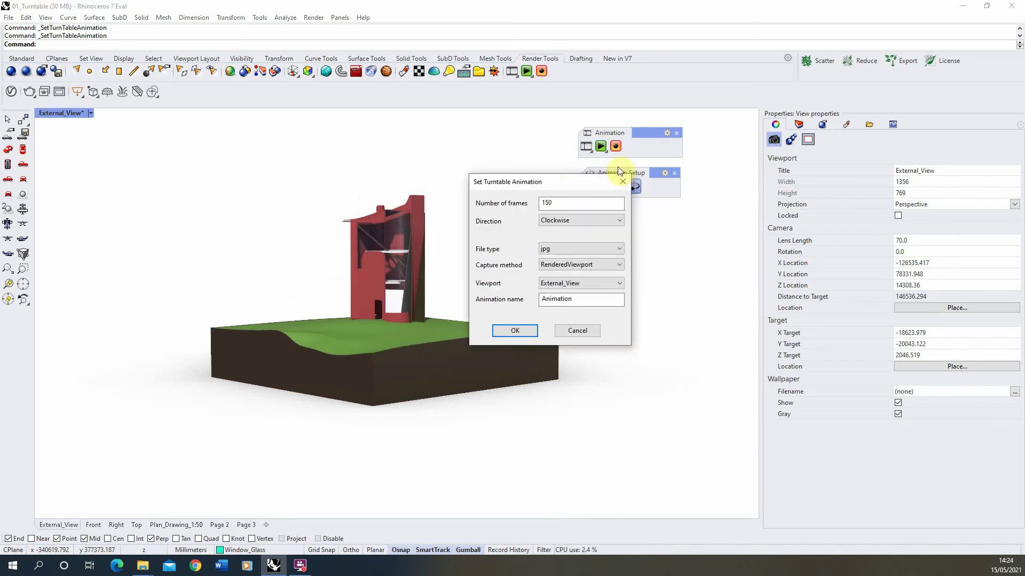
{"action": "left_click", "coordinate": [521, 329]}
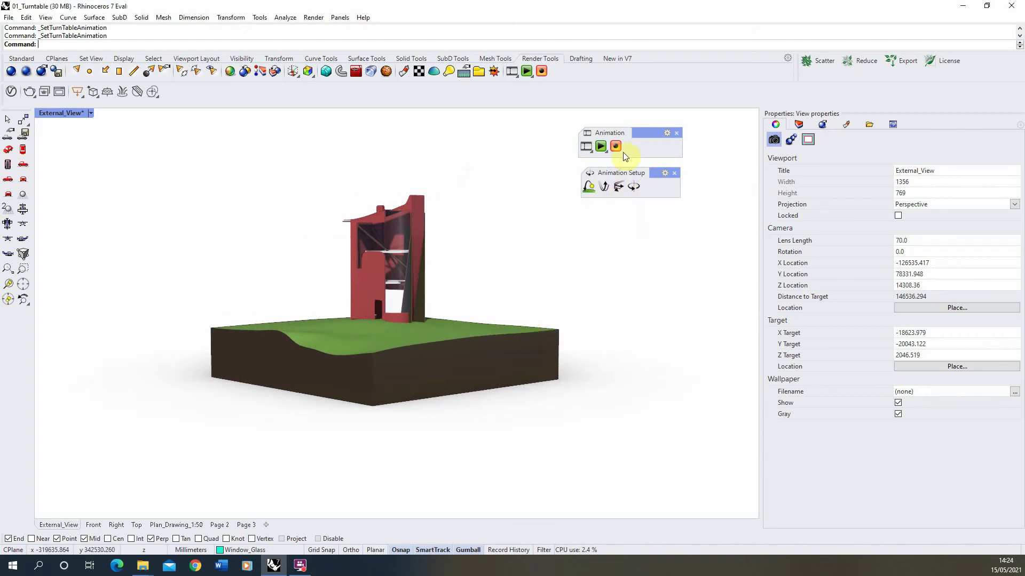
{"action": "left_click", "coordinate": [602, 148]}
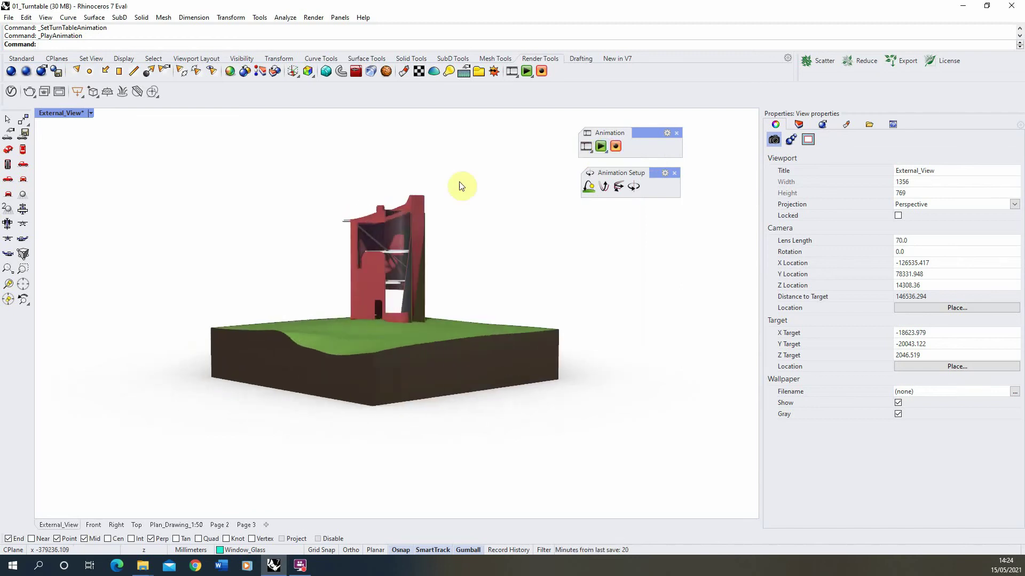
Raise the camera to a high oblique angle, refine it, and preview the turntable again
{"action": "right_click_drag", "start_coordinate": [443, 209], "coordinate": [421, 281]}
{"action": "left_click", "coordinate": [601, 148]}
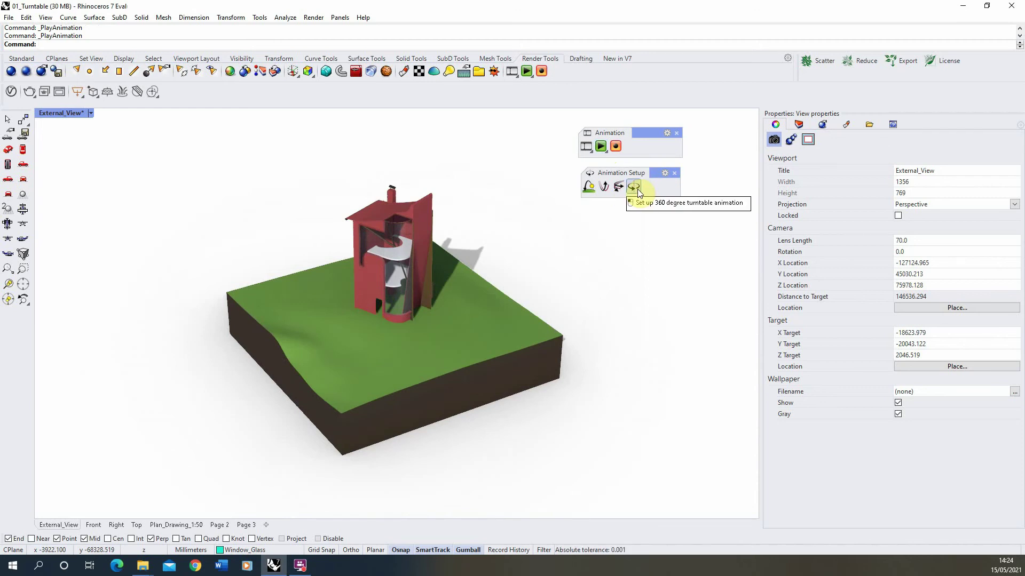
{"action": "right_click_drag", "start_coordinate": [408, 334], "coordinate": [474, 274]}
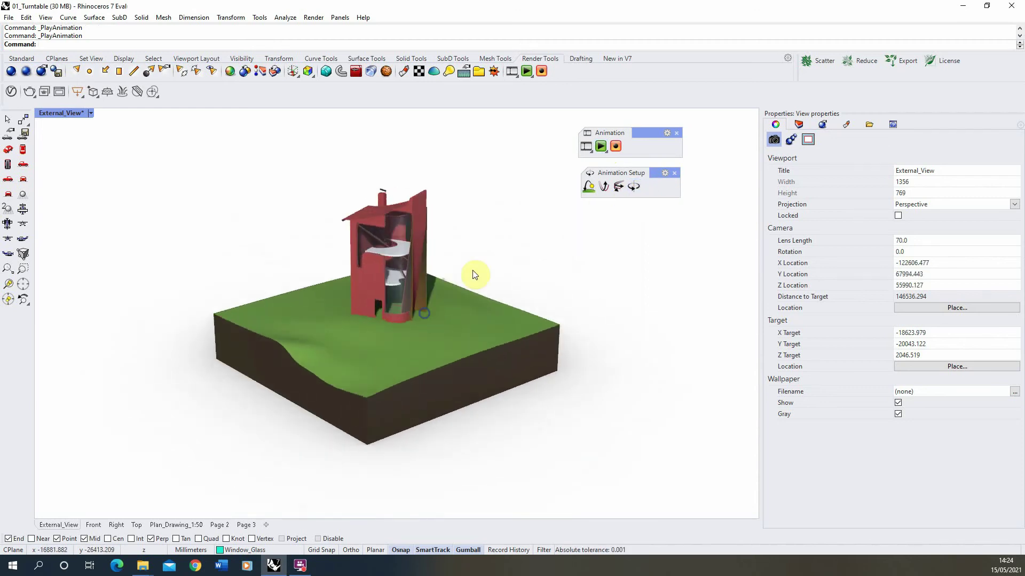
{"action": "left_click", "coordinate": [601, 146]}
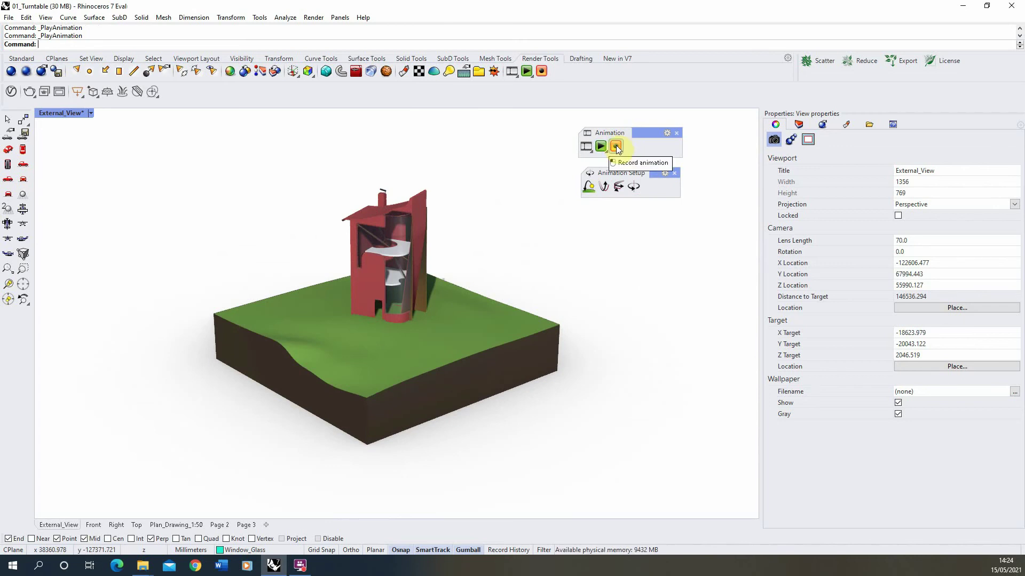
Record the turntable animation, pressing Enter at the prompt to render the frames
{"action": "left_click", "coordinate": [616, 148]}
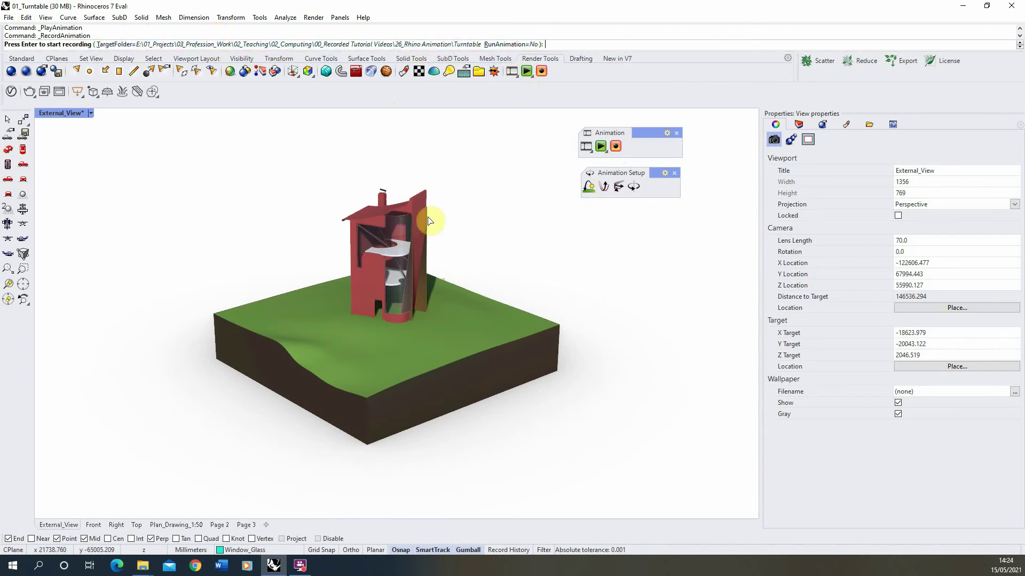
{"action": "left_click", "coordinate": [511, 167]}
{"action": "key", "text": "Return"}
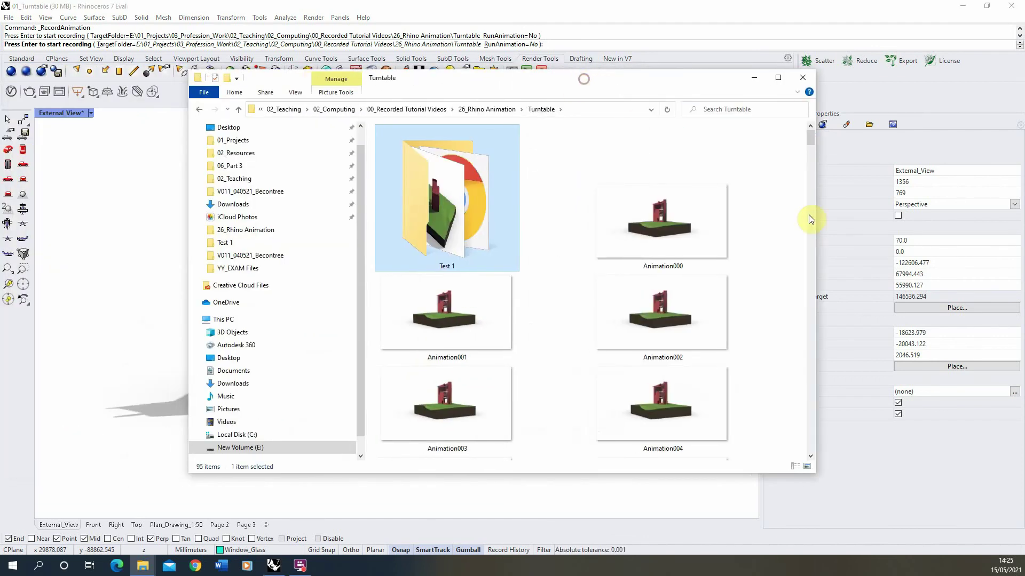
Show the Turntable folder as Large icons and scroll through frames Animation000 to Animation149
{"action": "right_click", "coordinate": [761, 213]}
{"action": "mouse_move", "coordinate": [796, 217]}
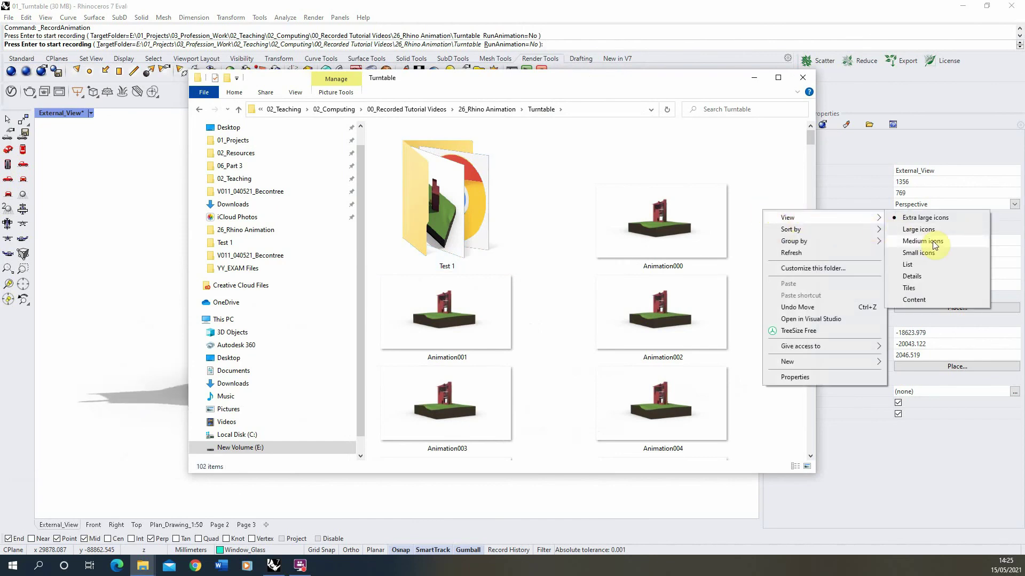
{"action": "left_click", "coordinate": [926, 230]}
{"action": "scroll", "coordinate": [524, 298], "scroll_direction": "down", "scroll_amount": 10}
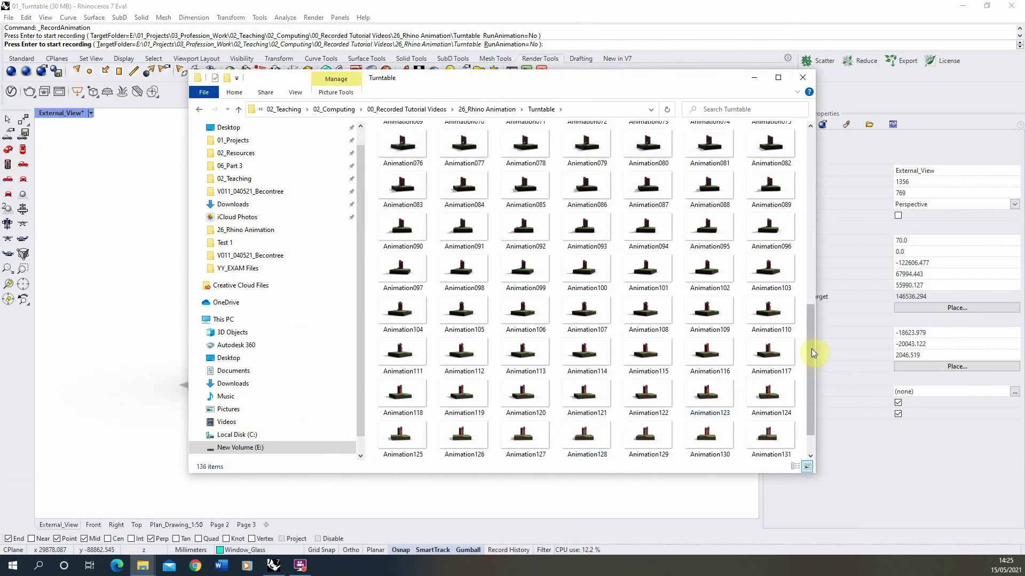
{"action": "left_click_drag", "start_coordinate": [809, 360], "coordinate": [809, 389]}
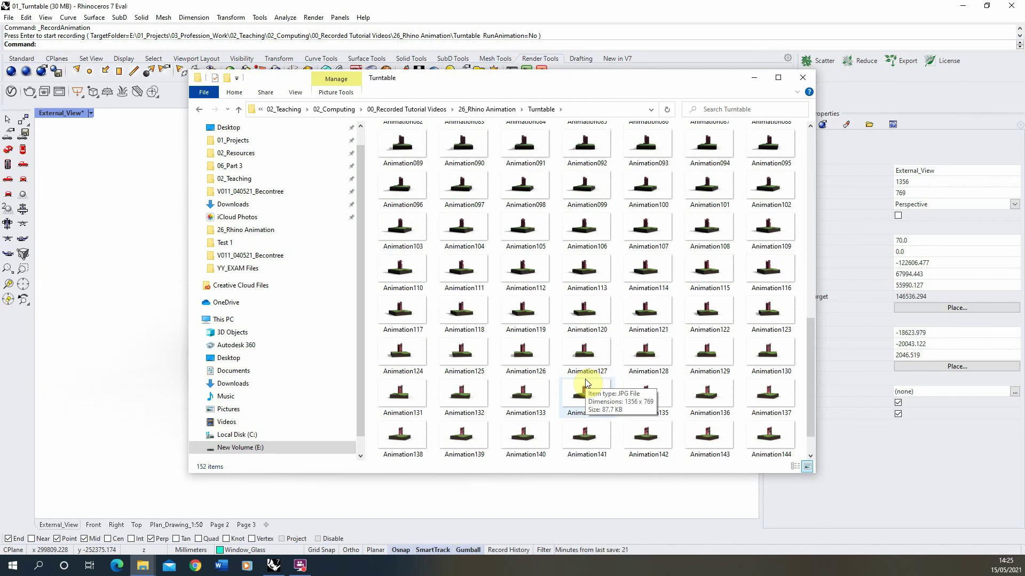
{"action": "scroll", "coordinate": [556, 331], "scroll_direction": "down", "scroll_amount": 1}
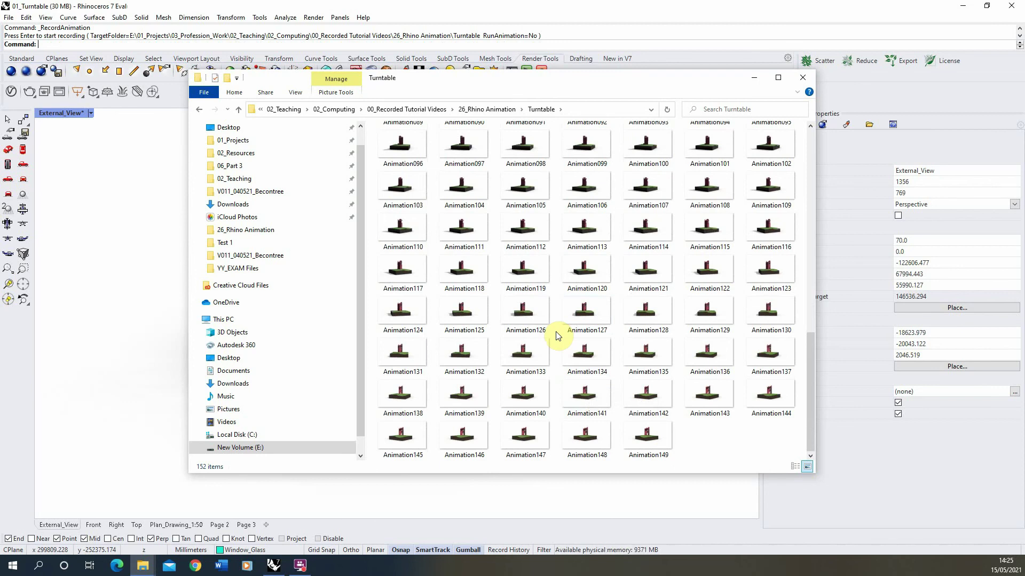
{"action": "scroll", "coordinate": [634, 378], "scroll_direction": "up", "scroll_amount": 10}
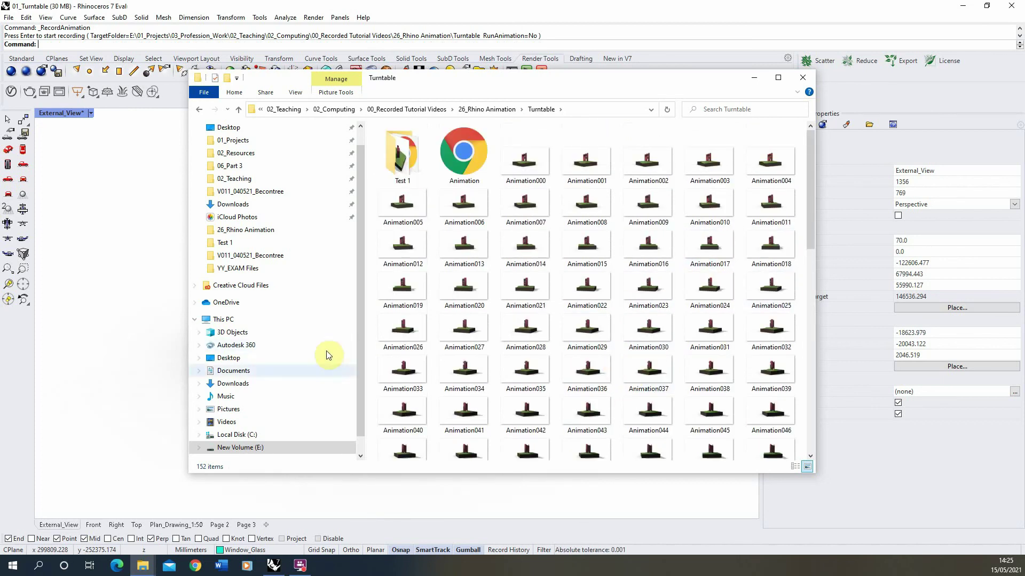
{"action": "scroll", "coordinate": [562, 357], "scroll_direction": "down", "scroll_amount": 8}
{"action": "scroll", "coordinate": [562, 358], "scroll_direction": "up", "scroll_amount": 8}
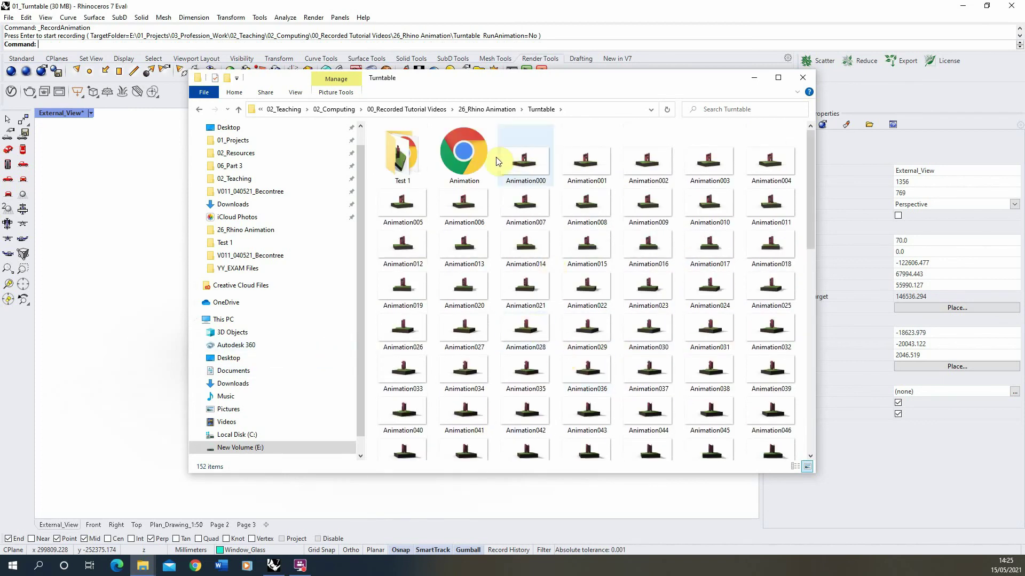
Open Animation.html to view the tower turntable in Chrome
{"action": "left_click", "coordinate": [486, 134]}
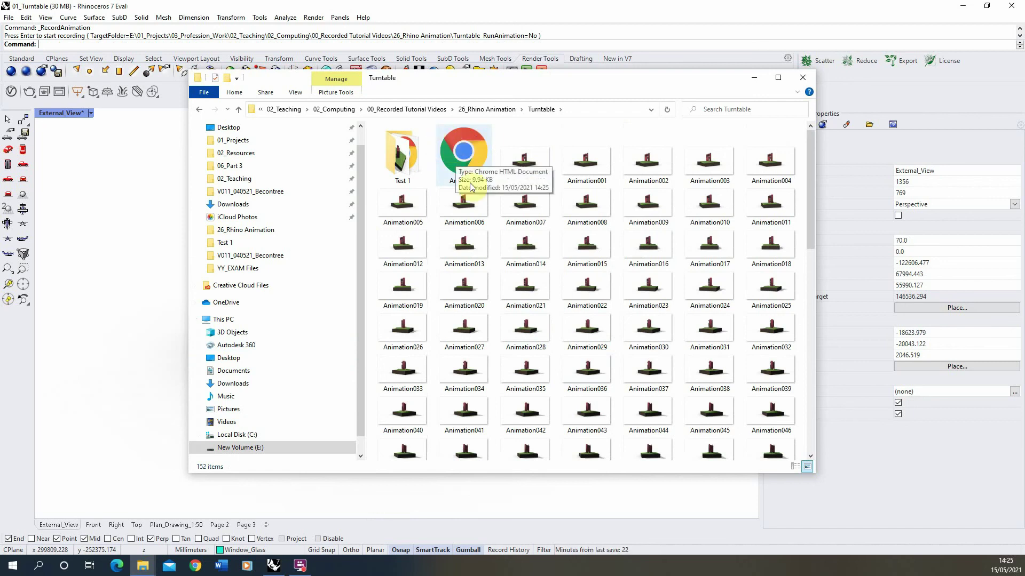
{"action": "left_click", "coordinate": [473, 163]}
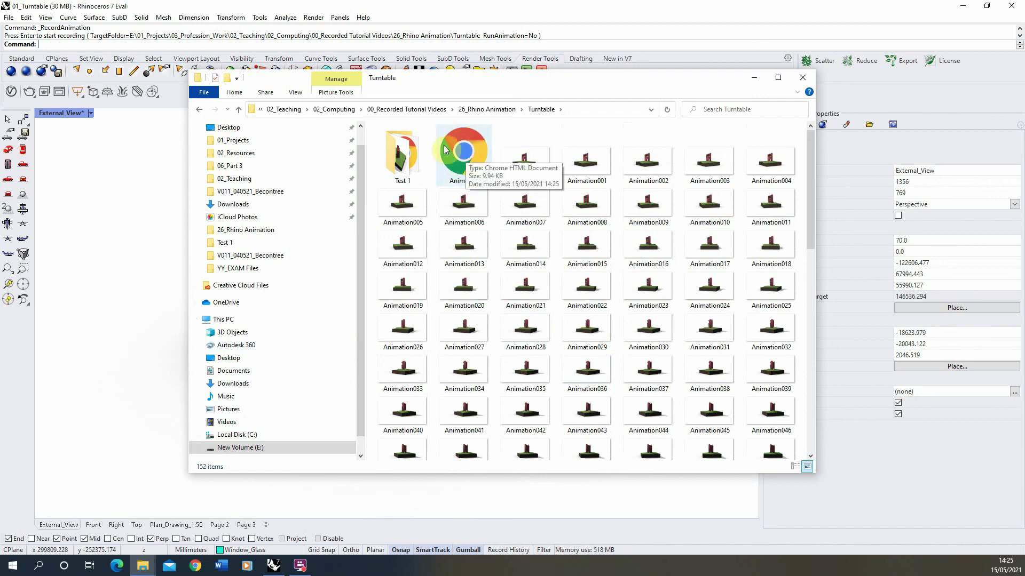
{"action": "left_click", "coordinate": [462, 148]}
{"action": "double_click", "coordinate": [462, 147]}
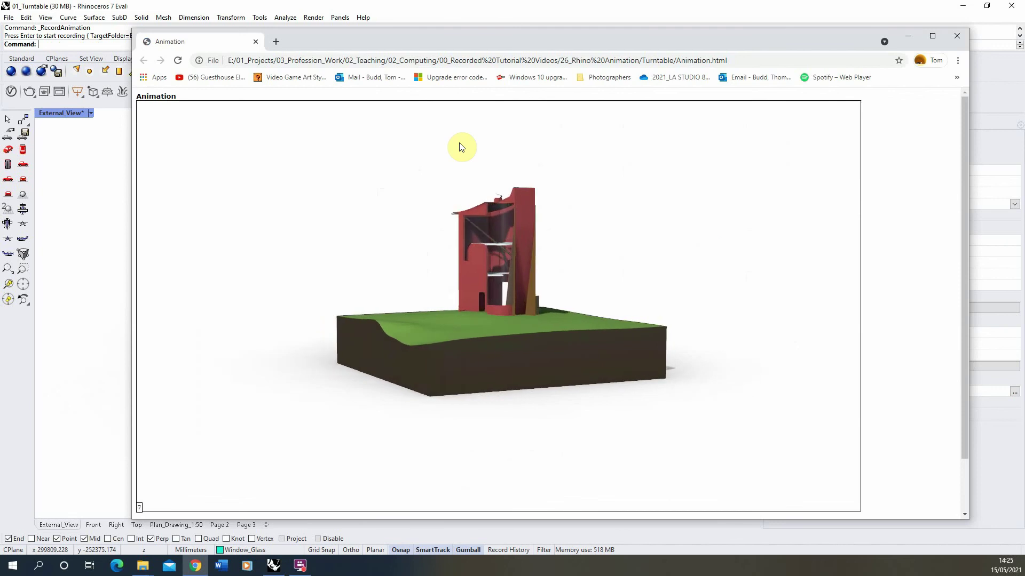